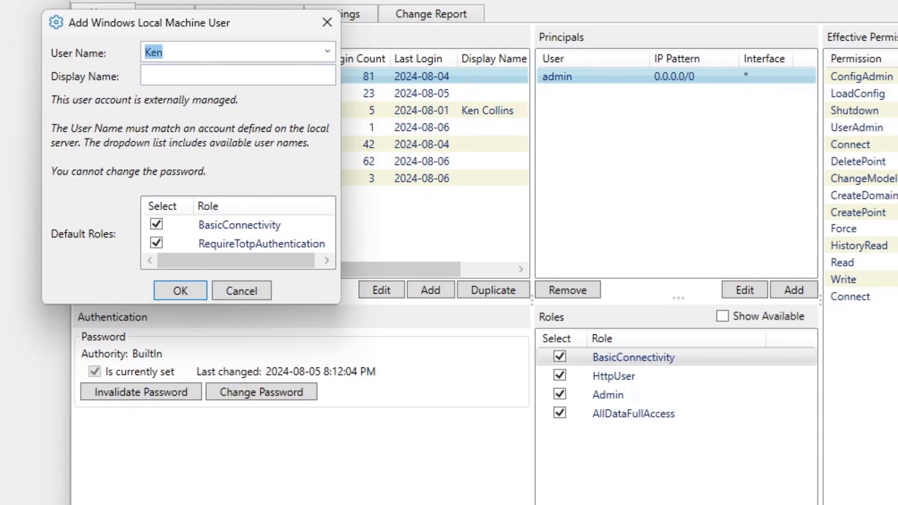
- Add the selected Windows local machine user with only the BasicConnectivity role, leaving out RequireTotpAuthentication
click(327, 51)
click(325, 51)
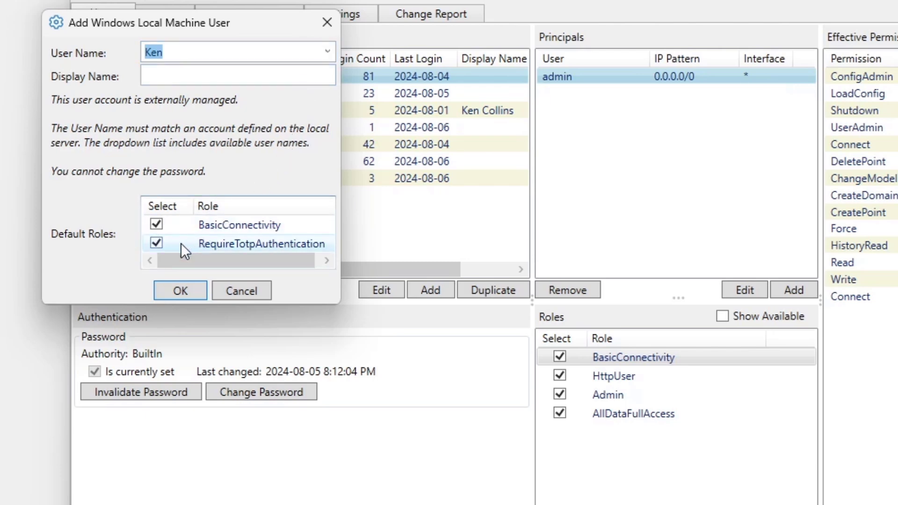
click(158, 243)
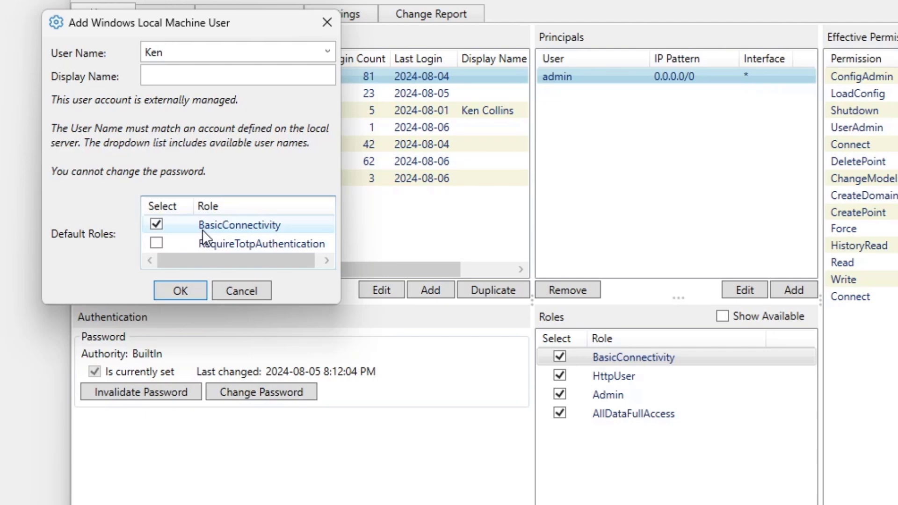
click(181, 288)
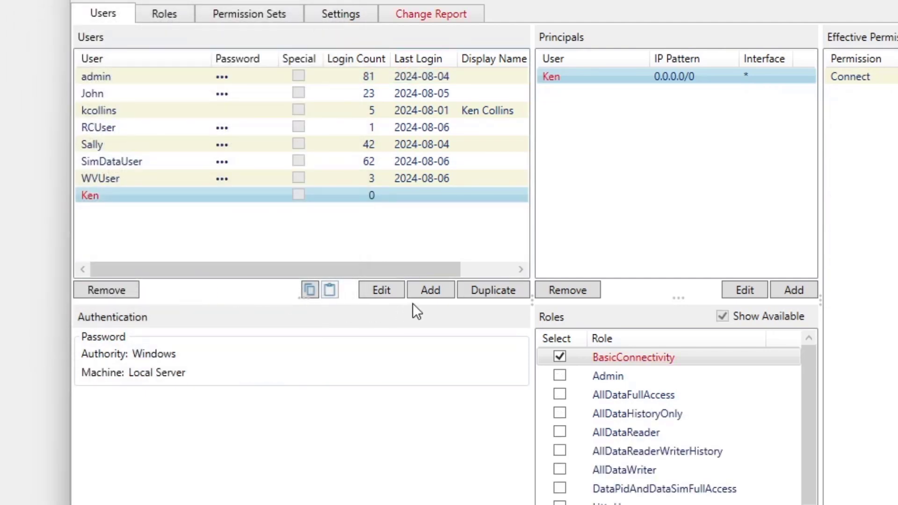
- Start an import of LDAP domain users and set the domain to adserver.snt.com
click(441, 290)
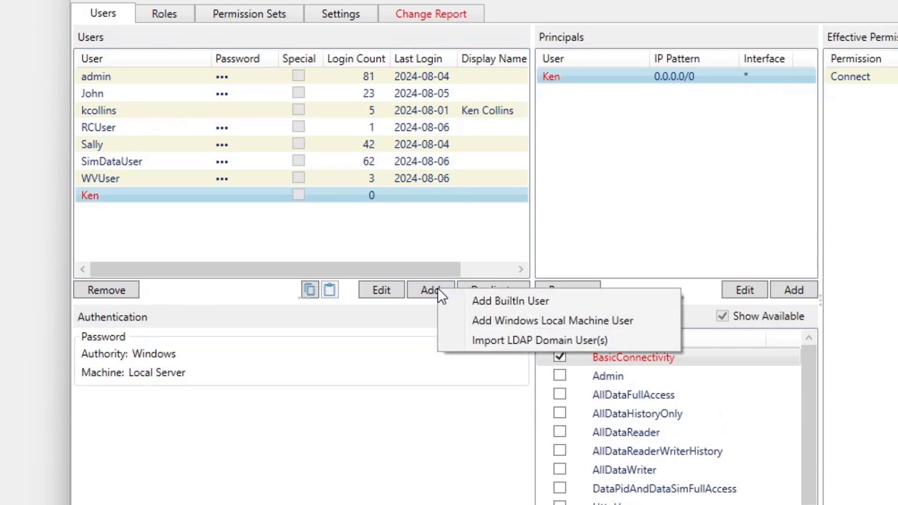
click(562, 341)
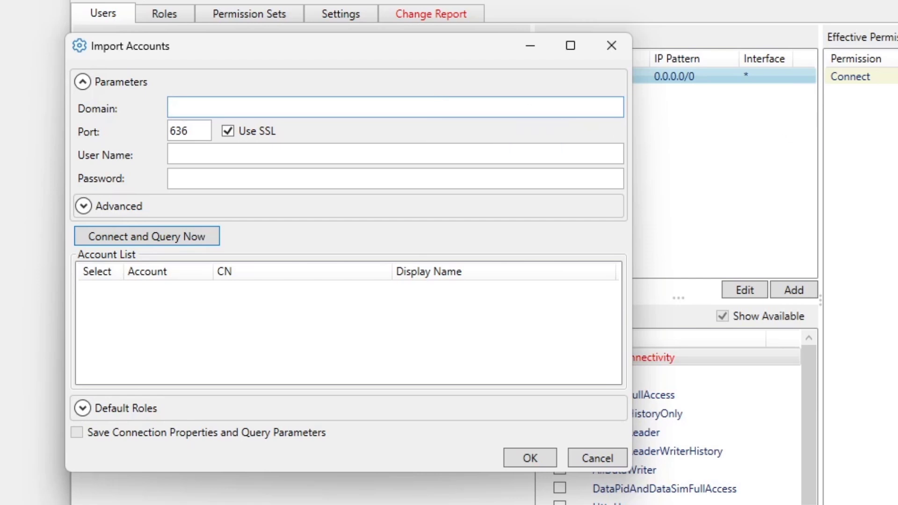
text(adserver.snt.com)
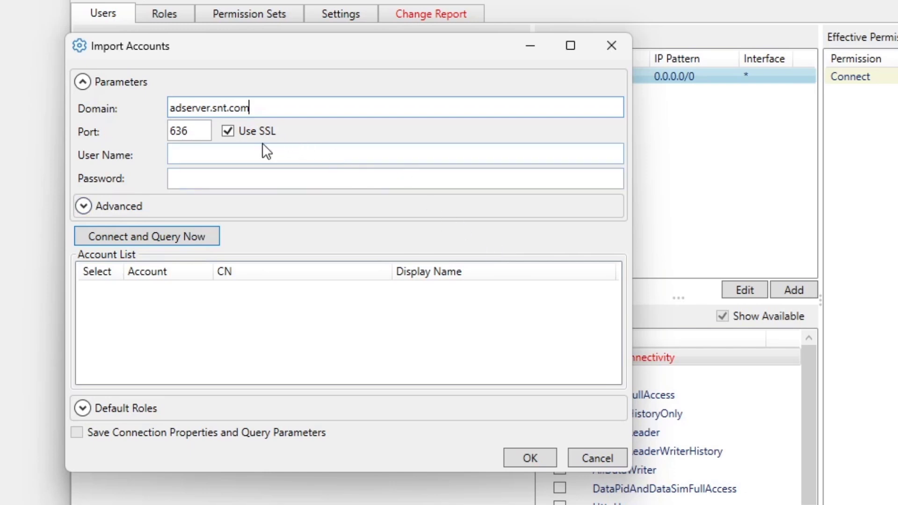
- Enter the connecting account's user name and password, and query the domain server for its accounts
click(226, 159)
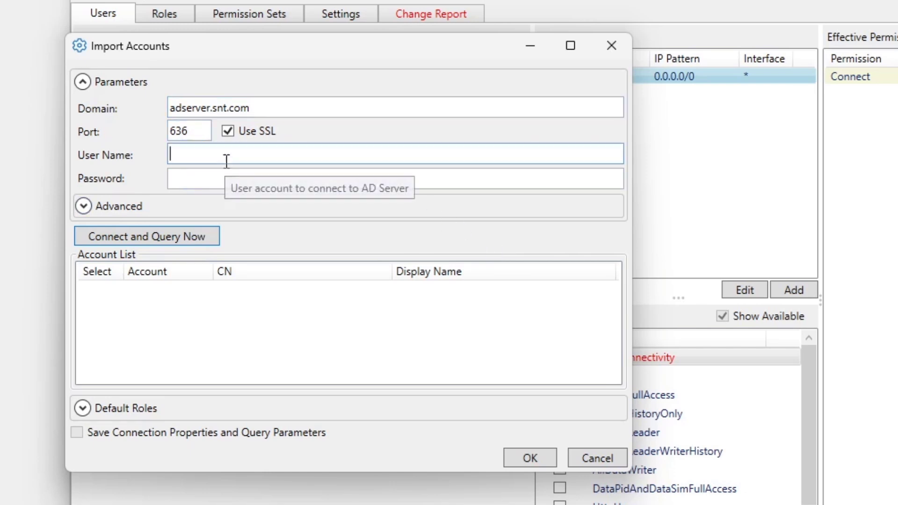
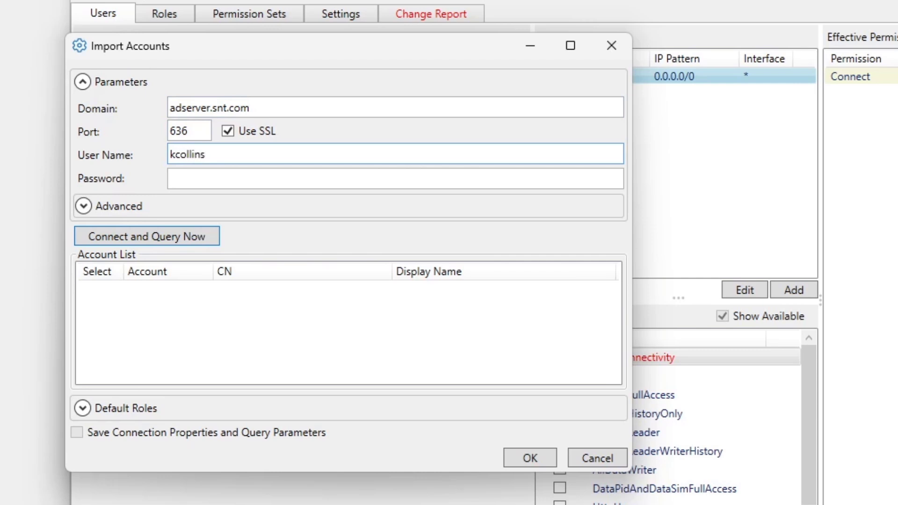
click(293, 181)
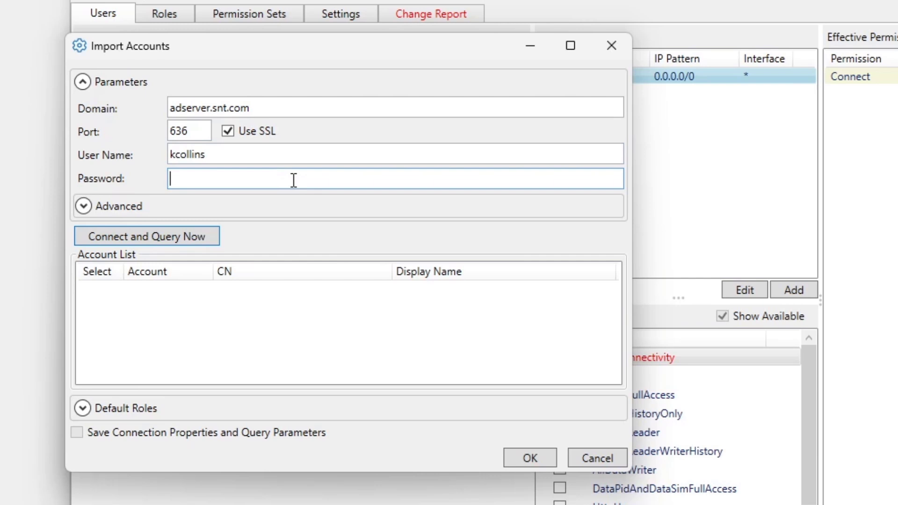
click(860, 458)
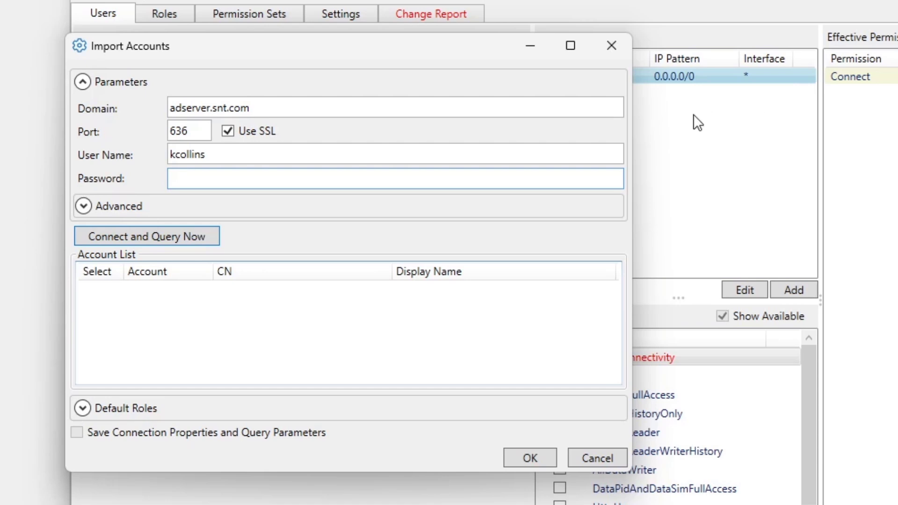
key(ctrl+v)
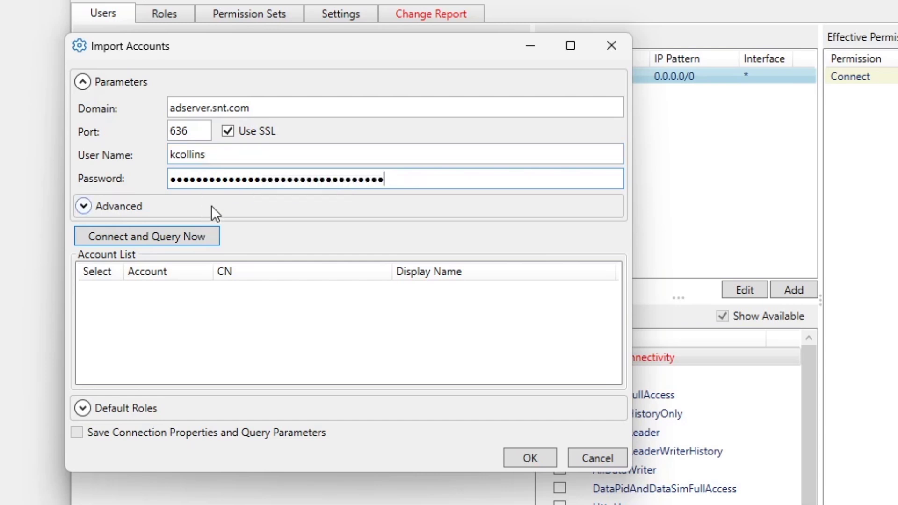
click(195, 235)
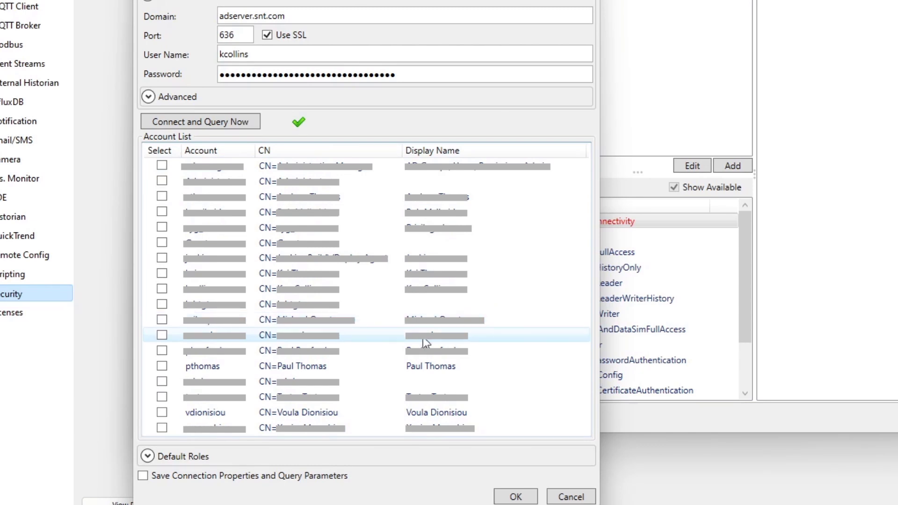
- Import the two domain accounts with readable names and save the connection properties and query parameters
click(163, 366)
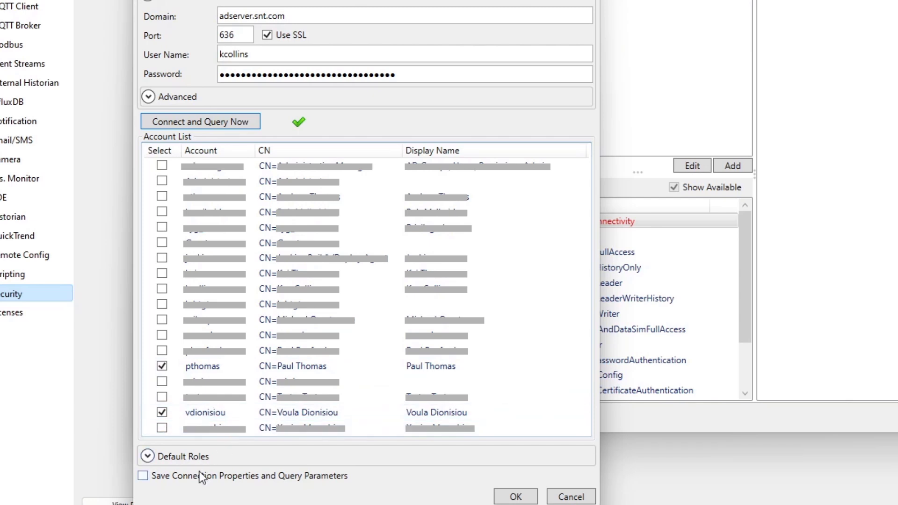
click(170, 475)
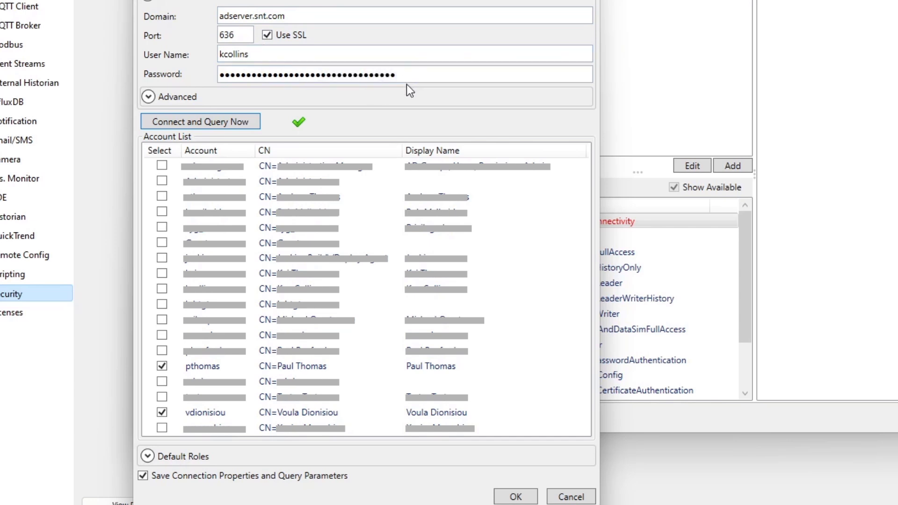
click(515, 496)
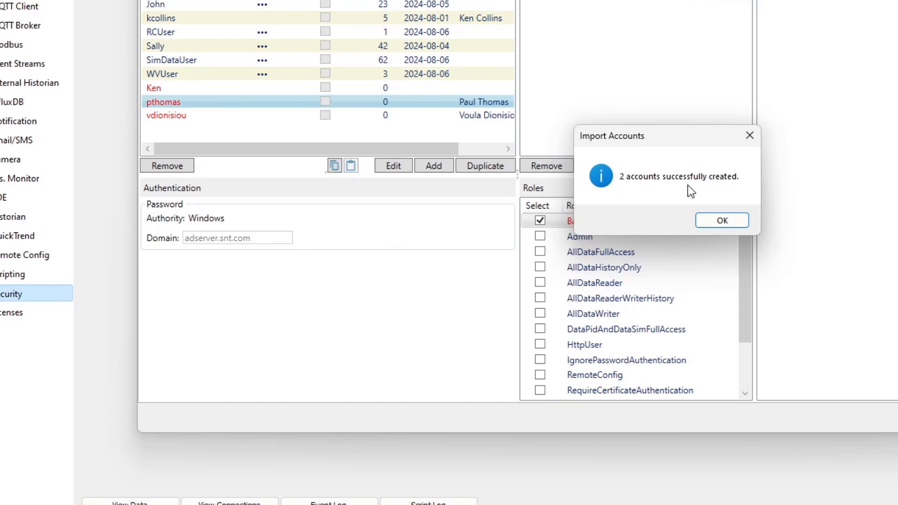
click(722, 223)
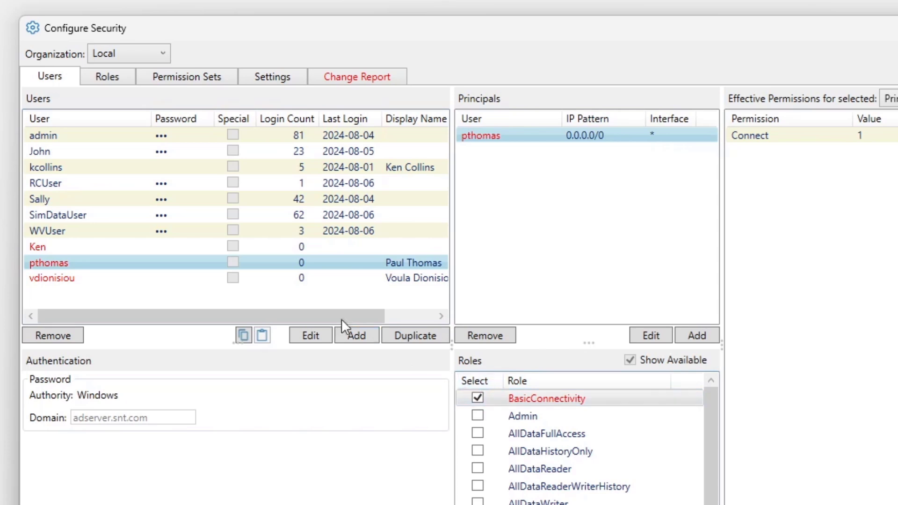
- Look through the newly added users, give the local machine user the RemoteConfig and WebView roles, and apply the changes
click(338, 279)
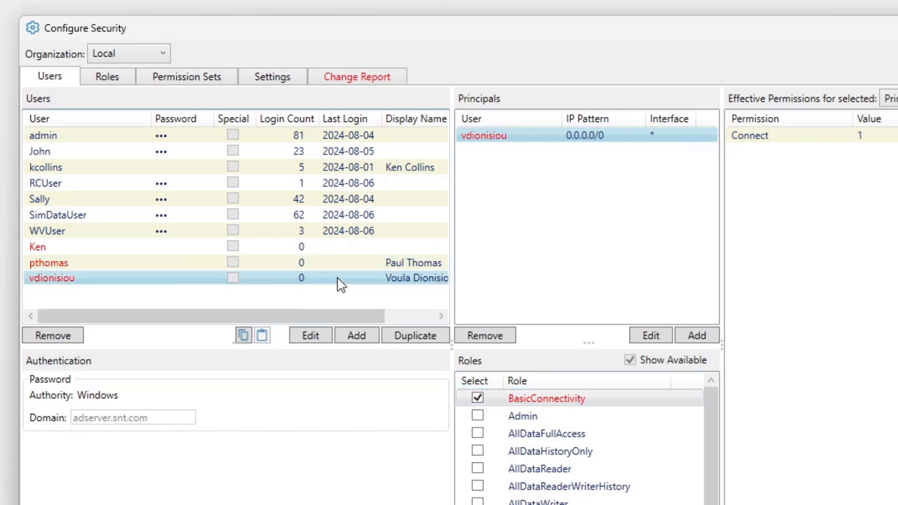
click(336, 261)
click(178, 246)
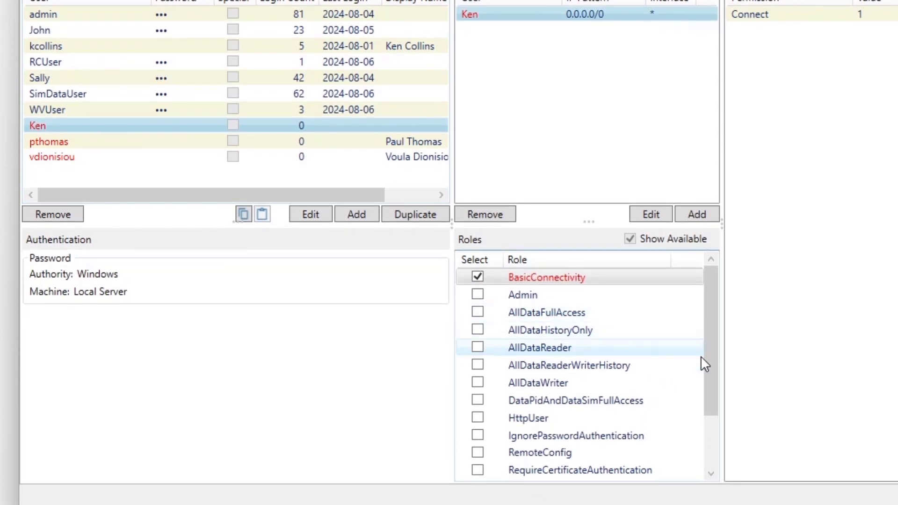
click(477, 452)
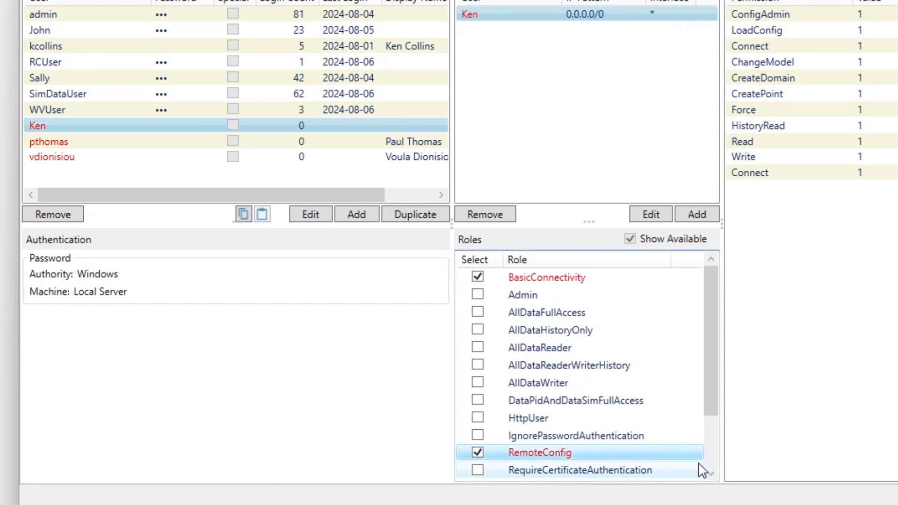
scroll(706, 461, down, 2)
click(477, 434)
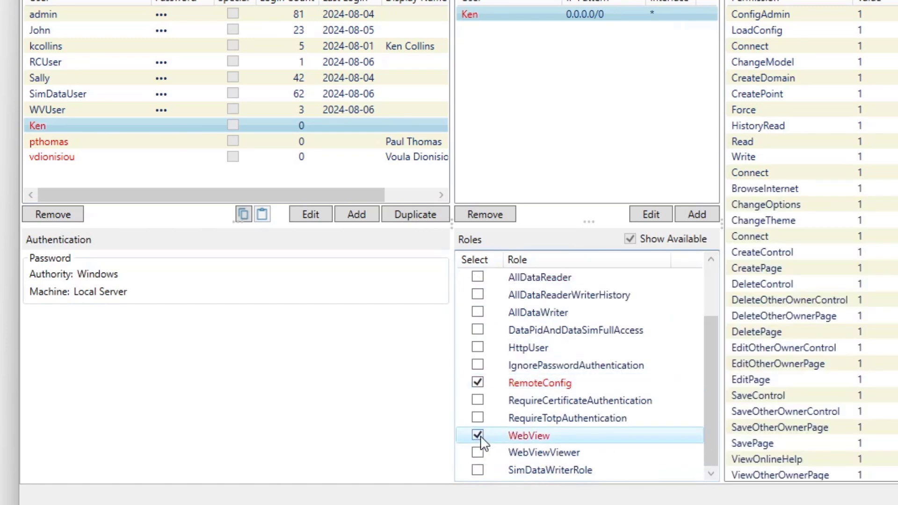
click(884, 500)
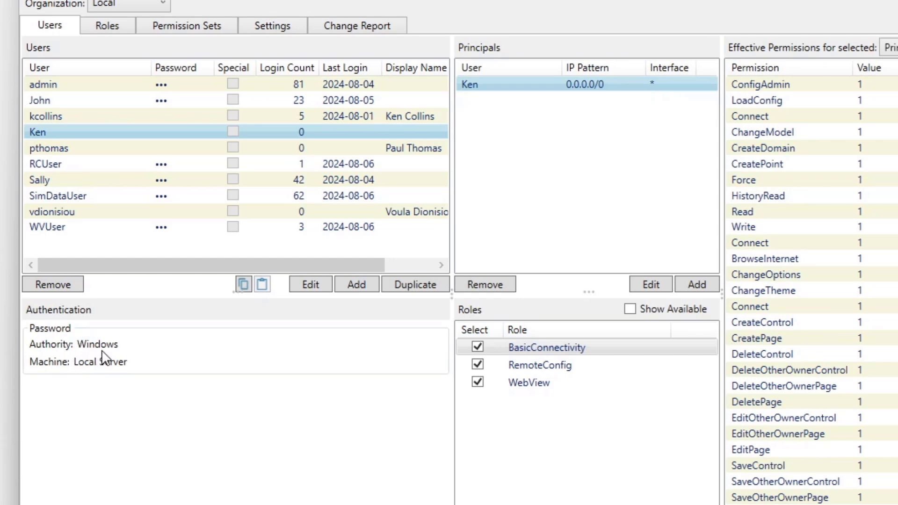
- Show the authentication details of the first imported domain user and launch DataHub WebView
click(67, 152)
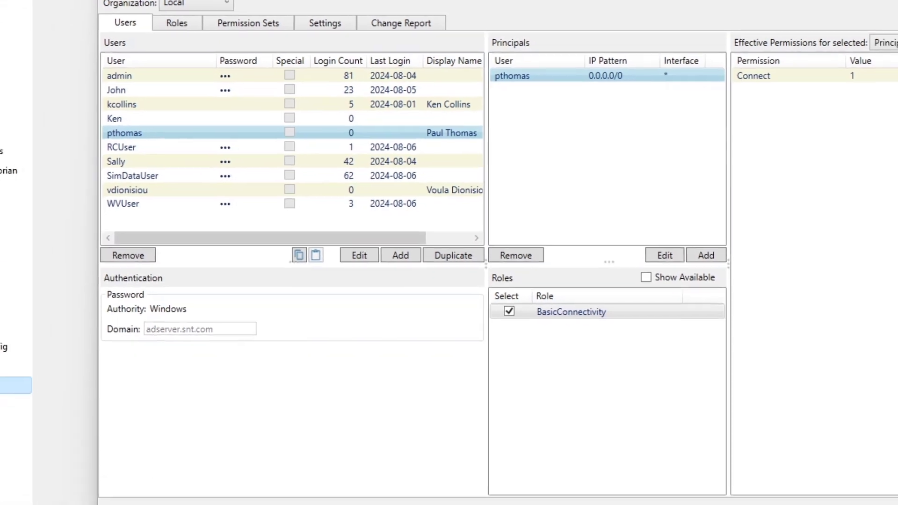
key(super)
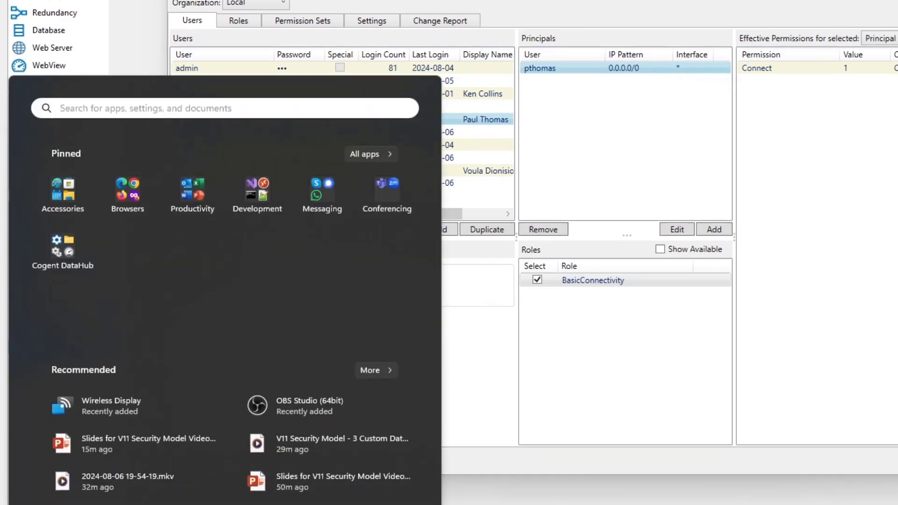
click(65, 255)
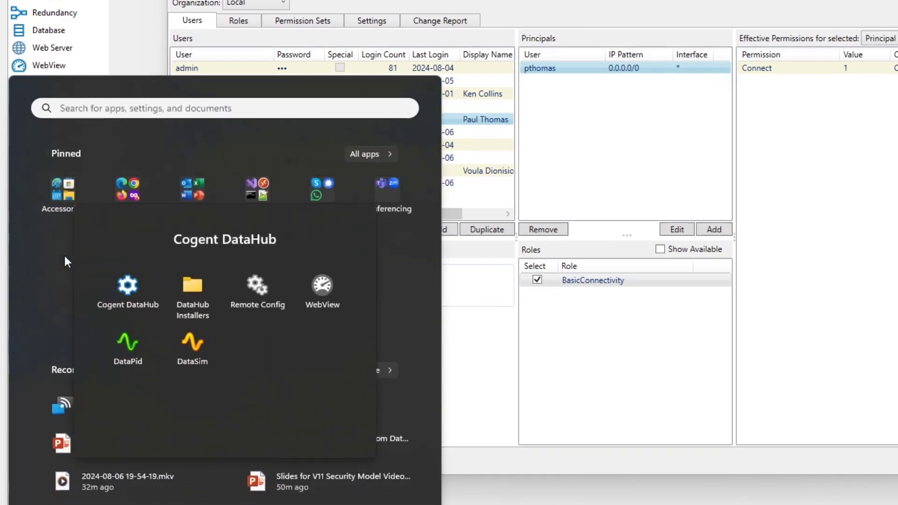
click(322, 292)
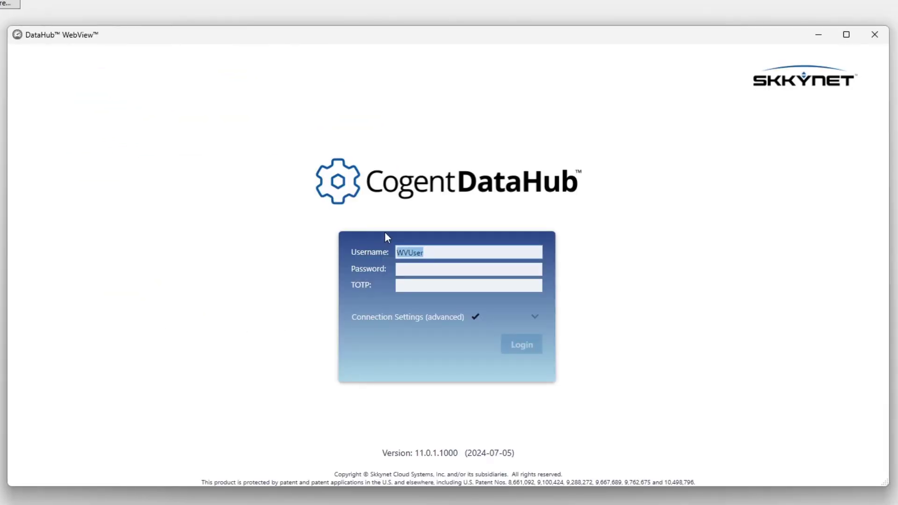
- Log in to WebView with the local machine user's user name and Windows password
text(Ken)
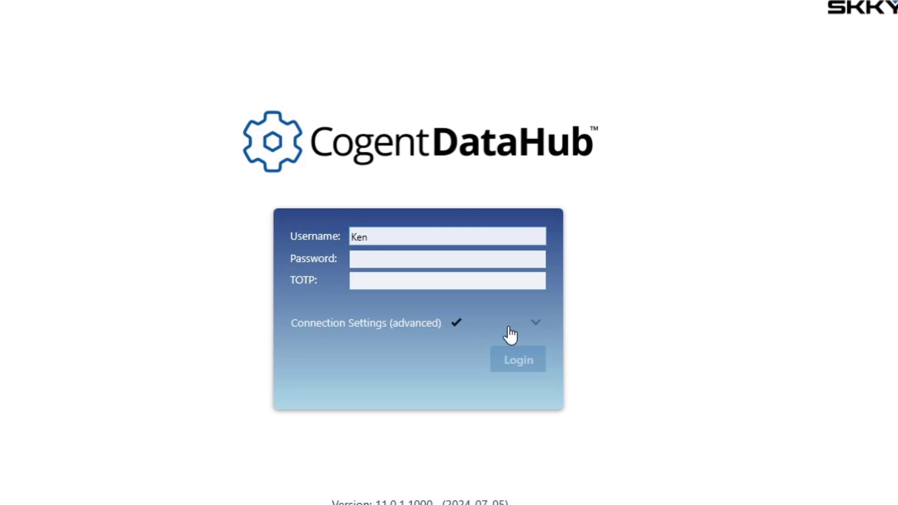
click(496, 259)
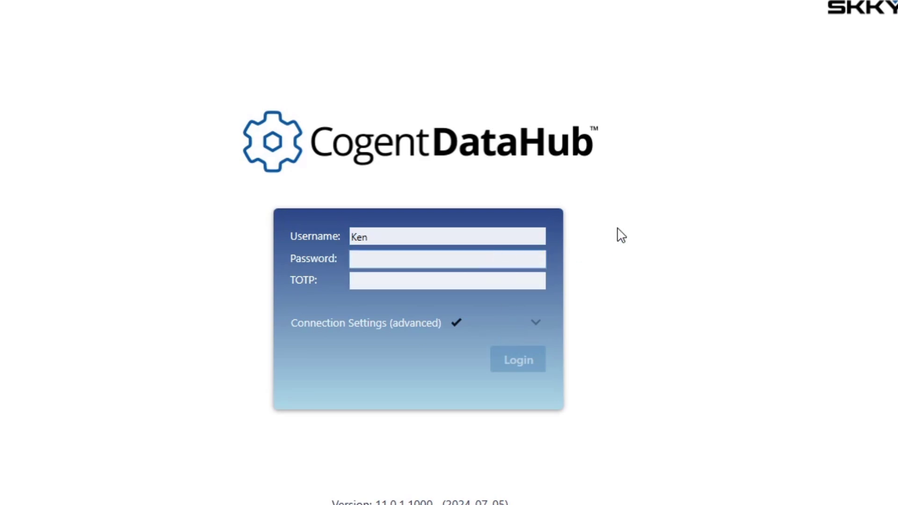
text(******)
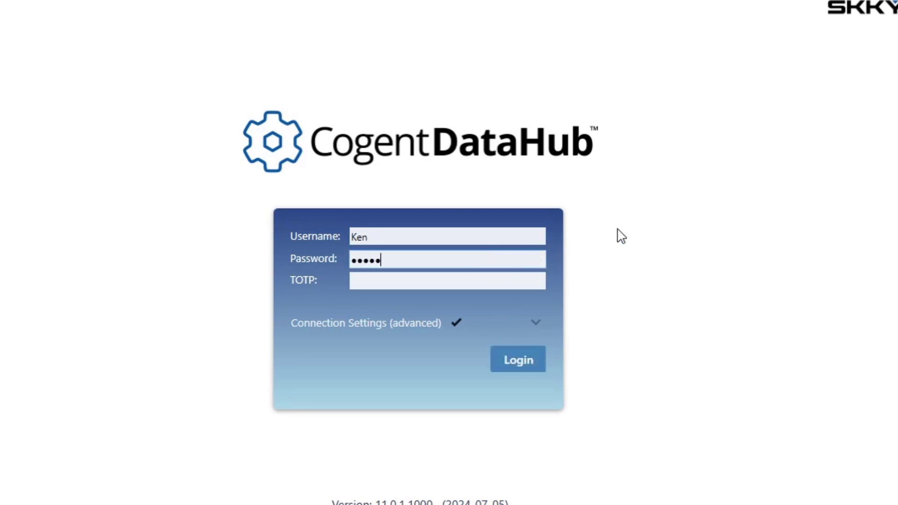
text(***)
click(515, 361)
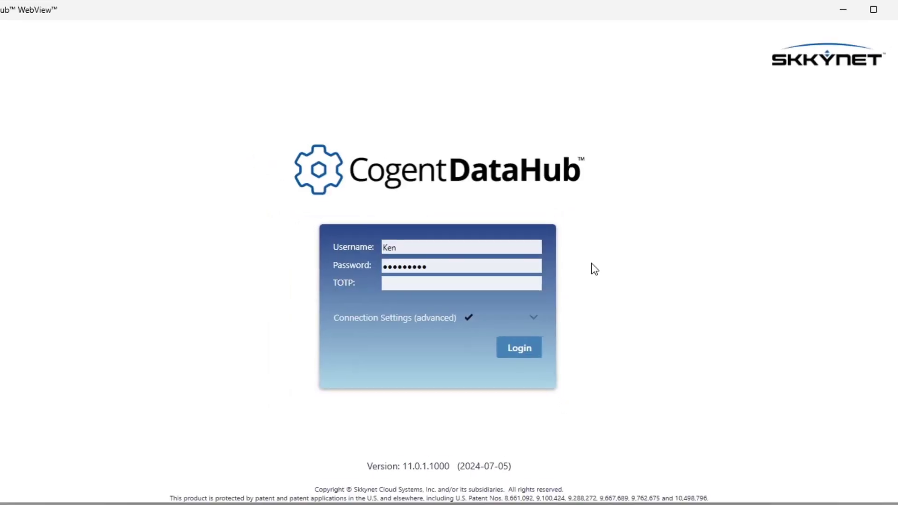